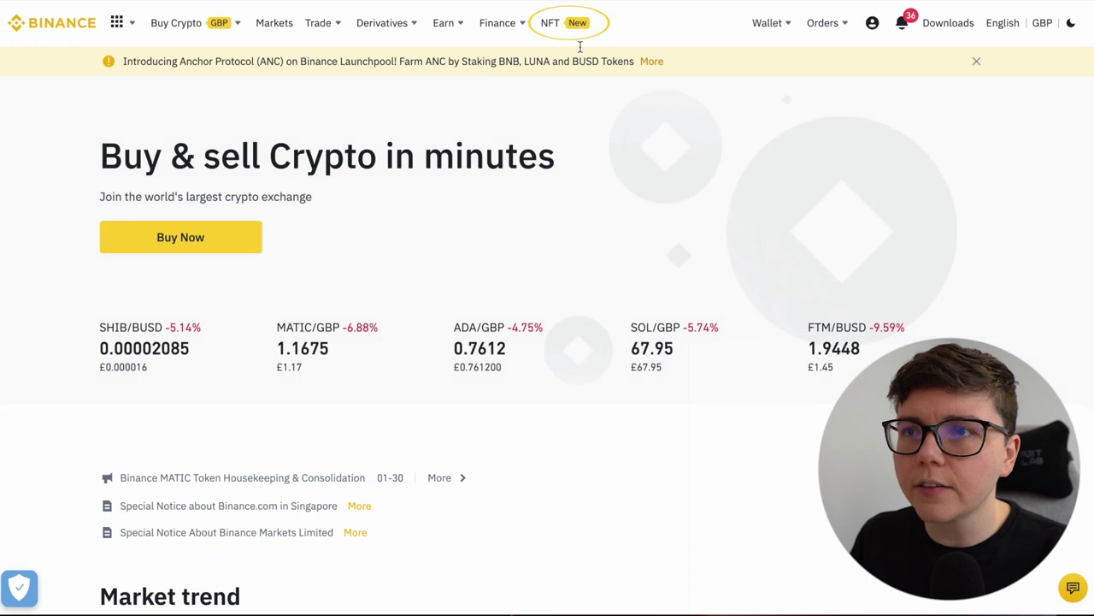
# Step: Open the Mystery Boxes assets in User Center, showing the Non-Fungible Cat NEKO and Binance KYC collections
pyautogui.click(563, 28)
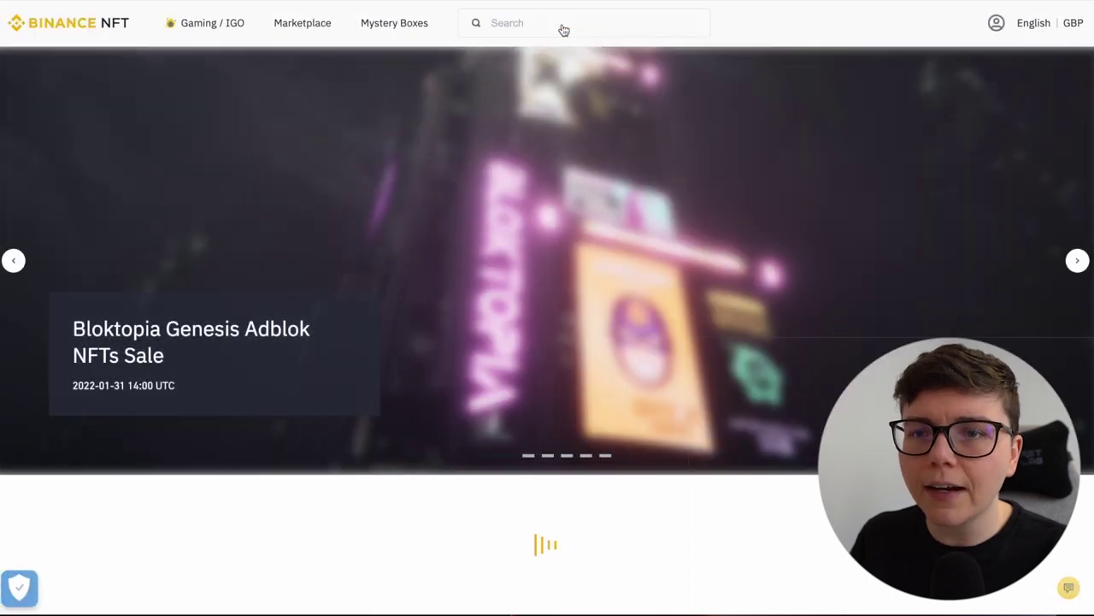
pyautogui.click(584, 25)
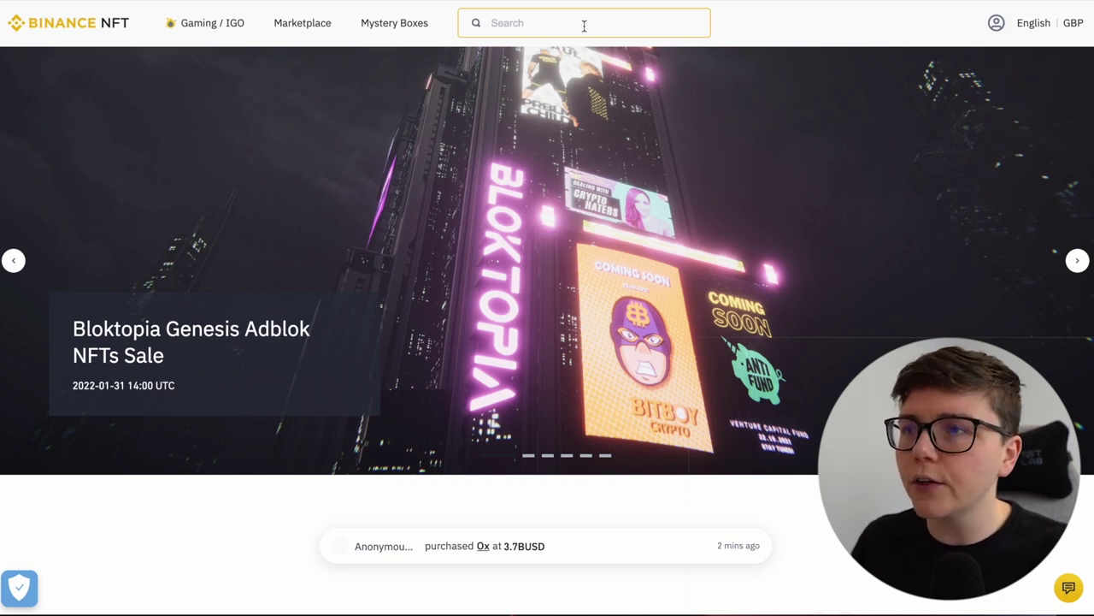
pyautogui.click(997, 23)
pyautogui.click(999, 24)
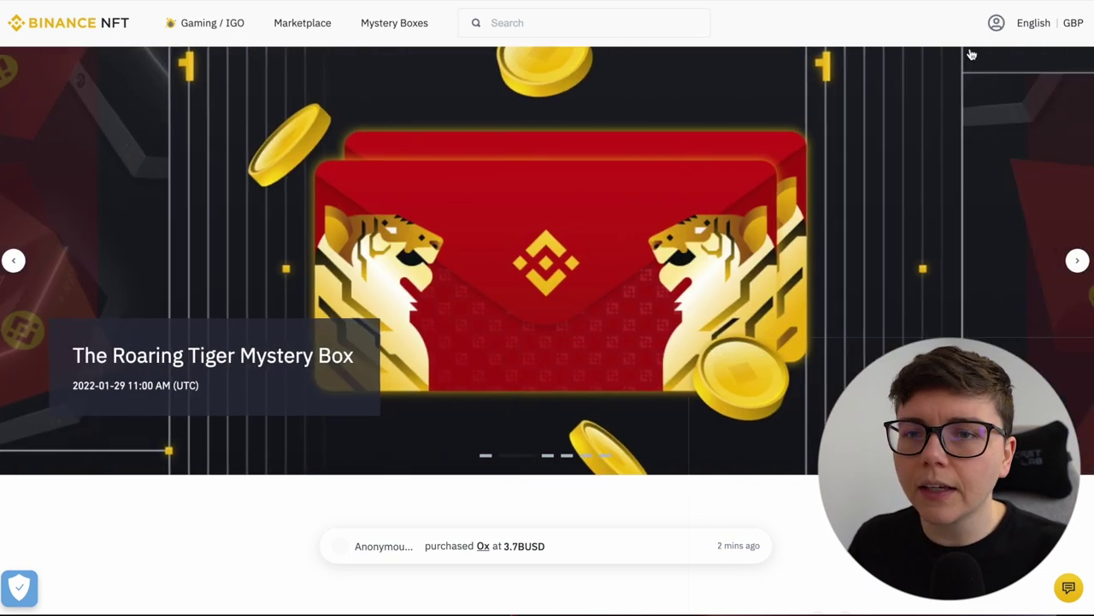
pyautogui.click(995, 27)
pyautogui.click(908, 135)
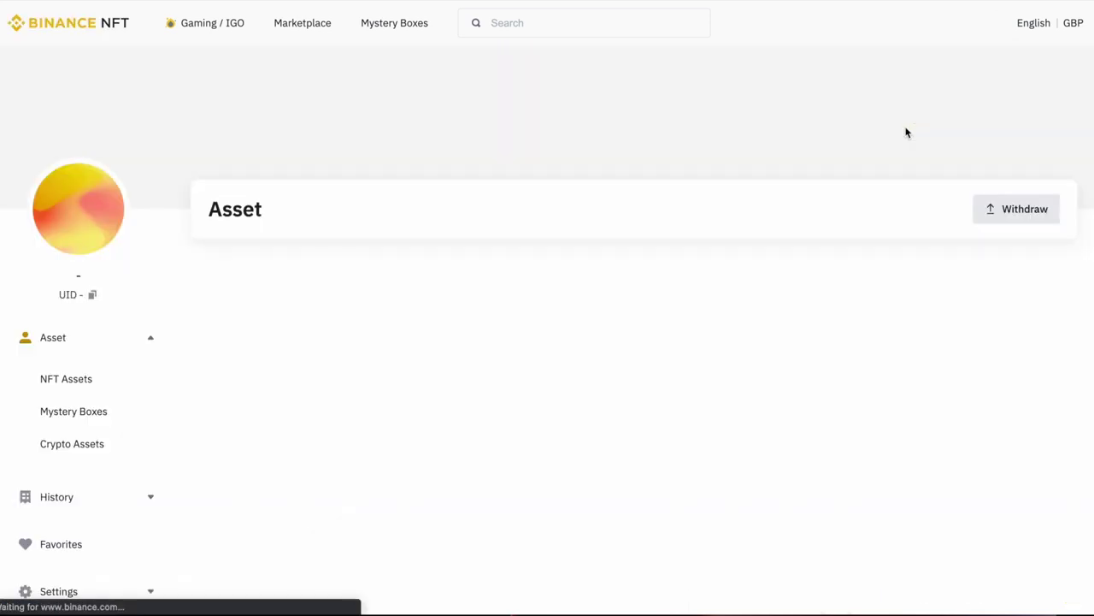
pyautogui.click(74, 412)
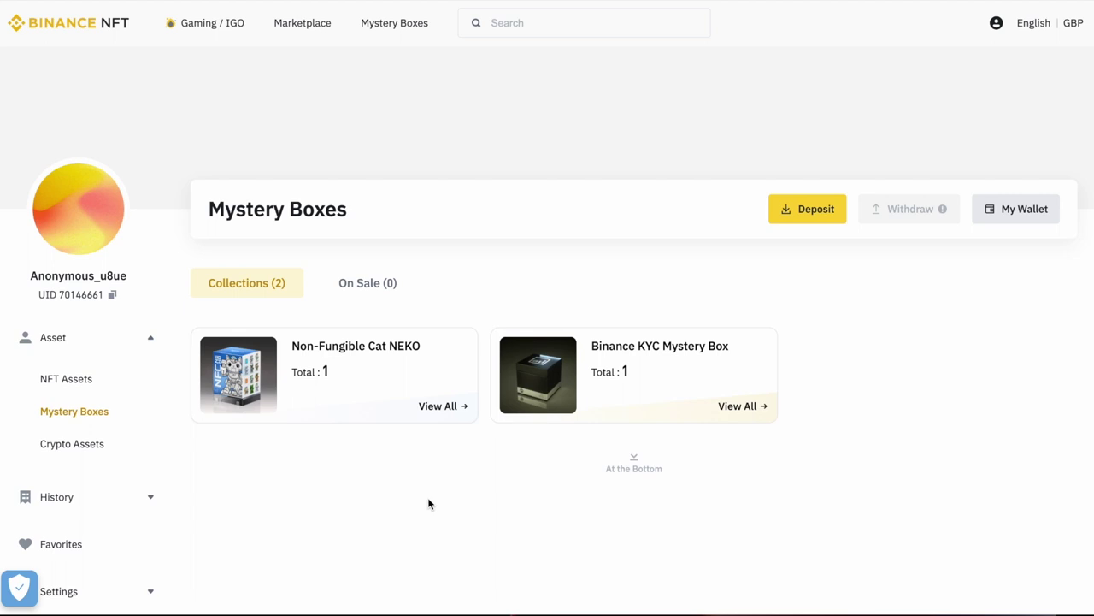
pyautogui.click(398, 356)
# Step: In the Non-Fungible Cat NEKO collection, start listing the Smudge Lord NFC-NEKO box
pyautogui.scroll(-1, 362, 314)
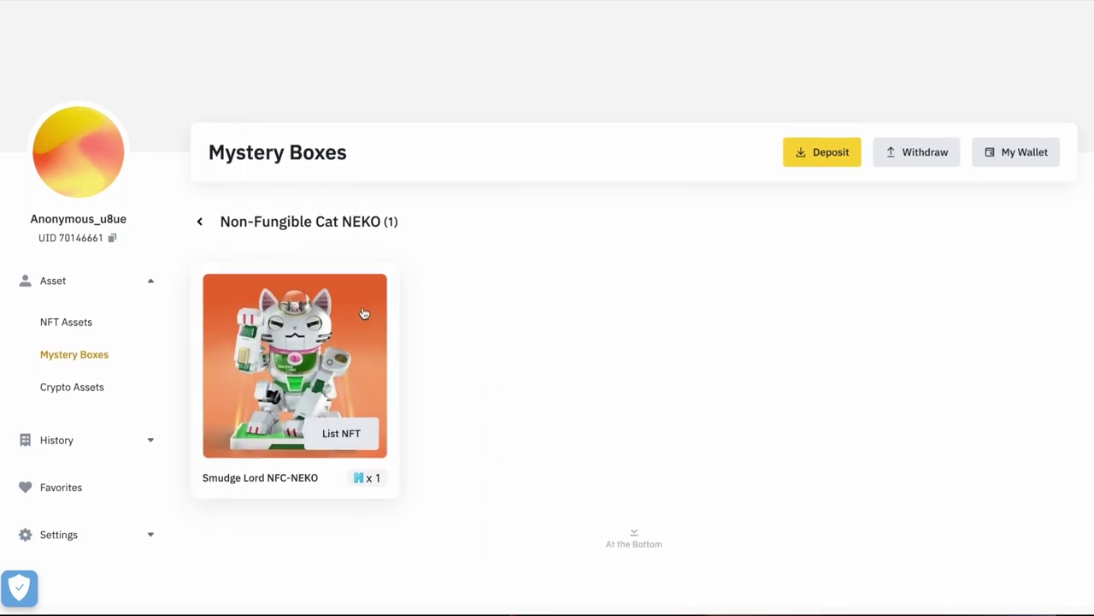
pyautogui.scroll(-1, 364, 314)
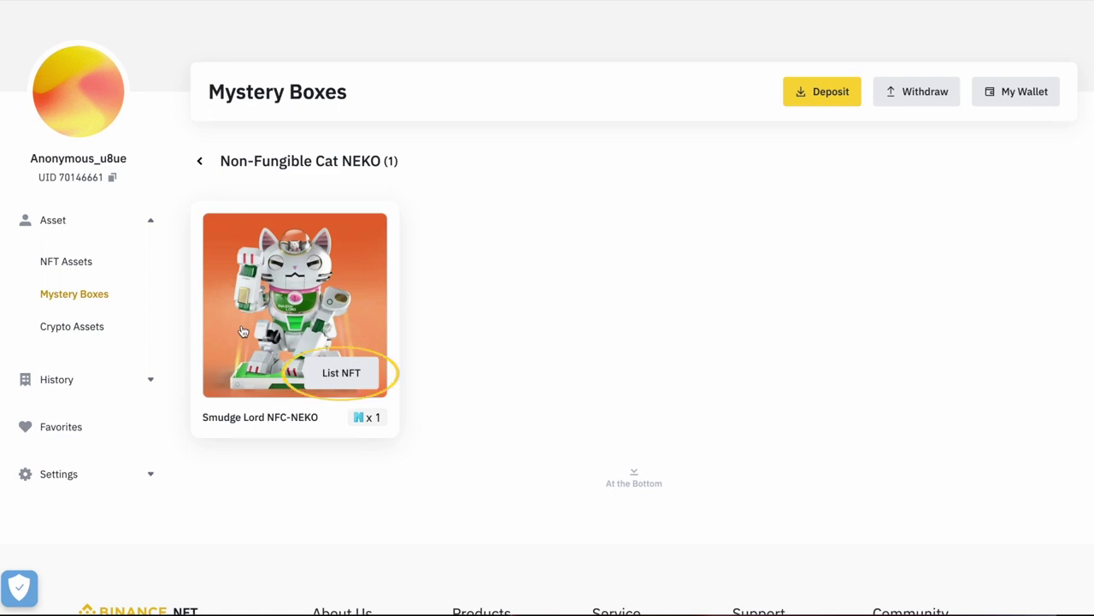
pyautogui.click(339, 377)
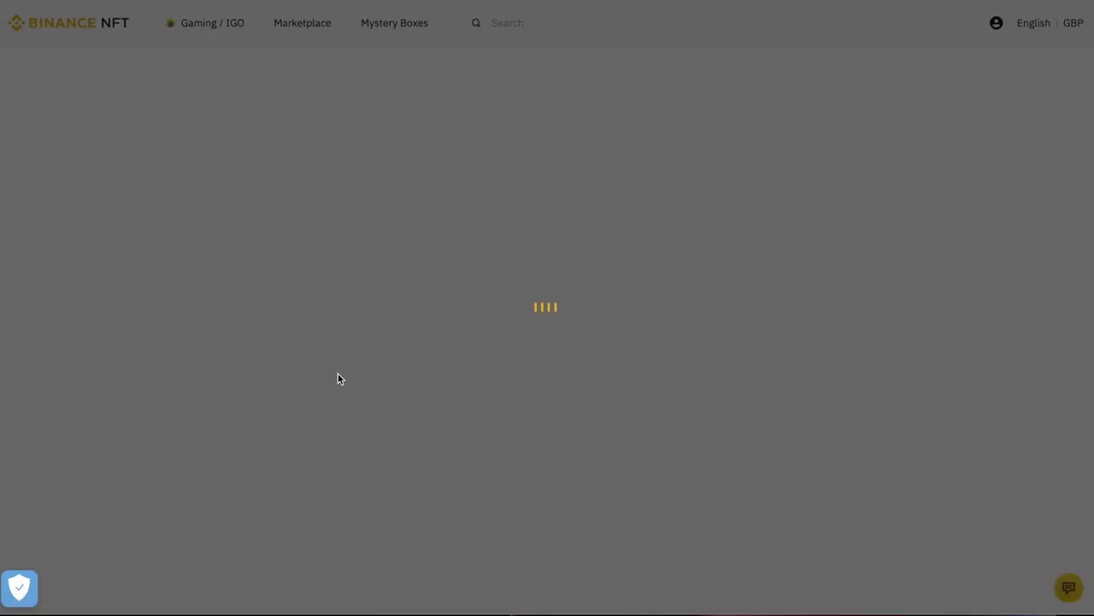
pyautogui.scroll(-3, 604, 375)
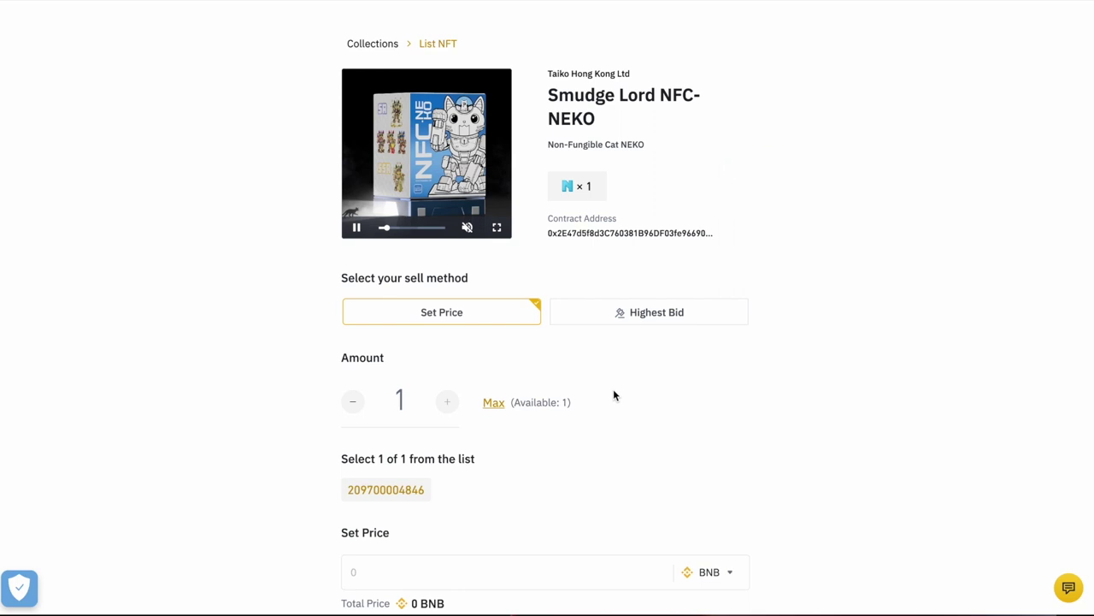
pyautogui.click(635, 313)
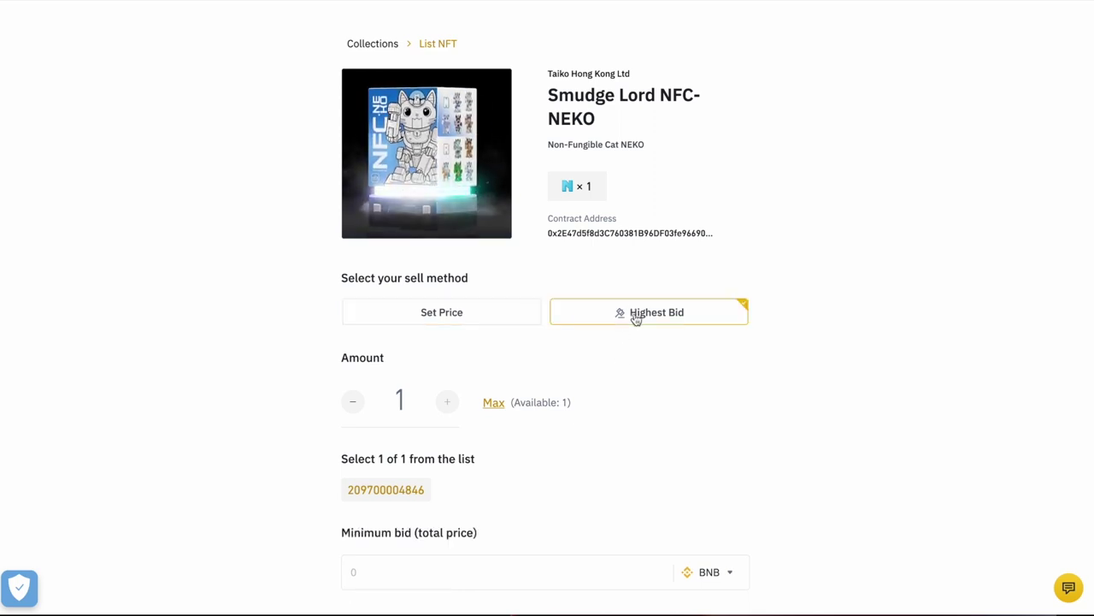
pyautogui.click(373, 320)
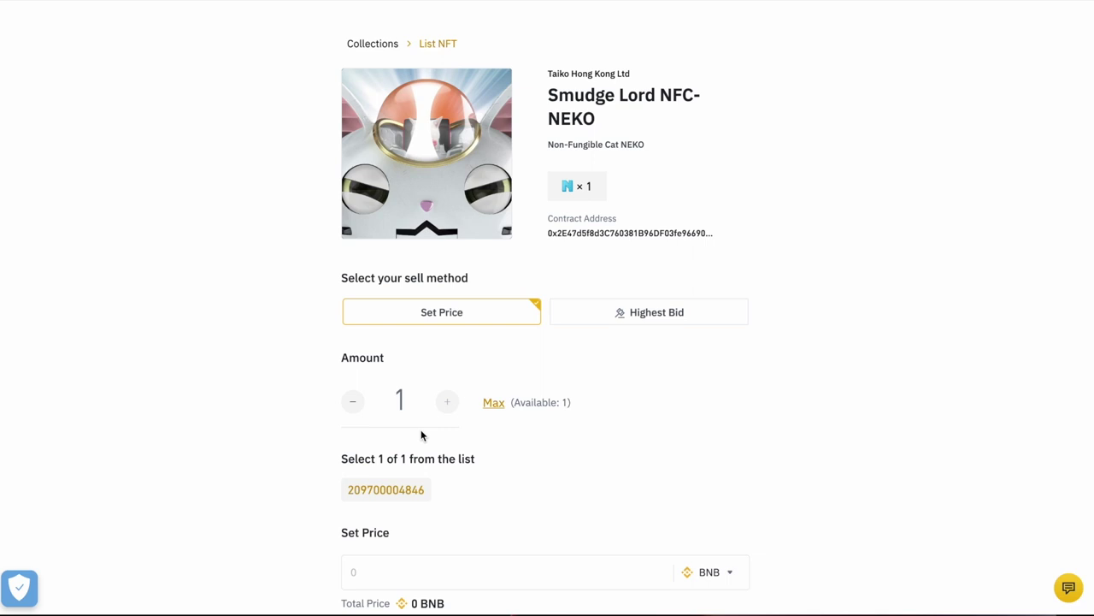
pyautogui.click(401, 489)
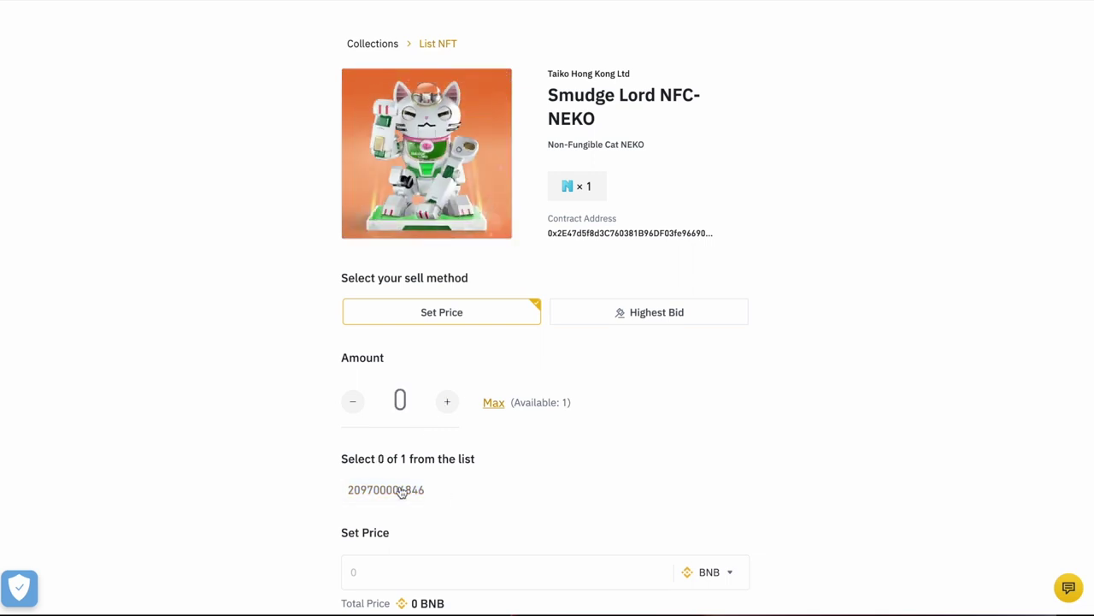
pyautogui.click(401, 491)
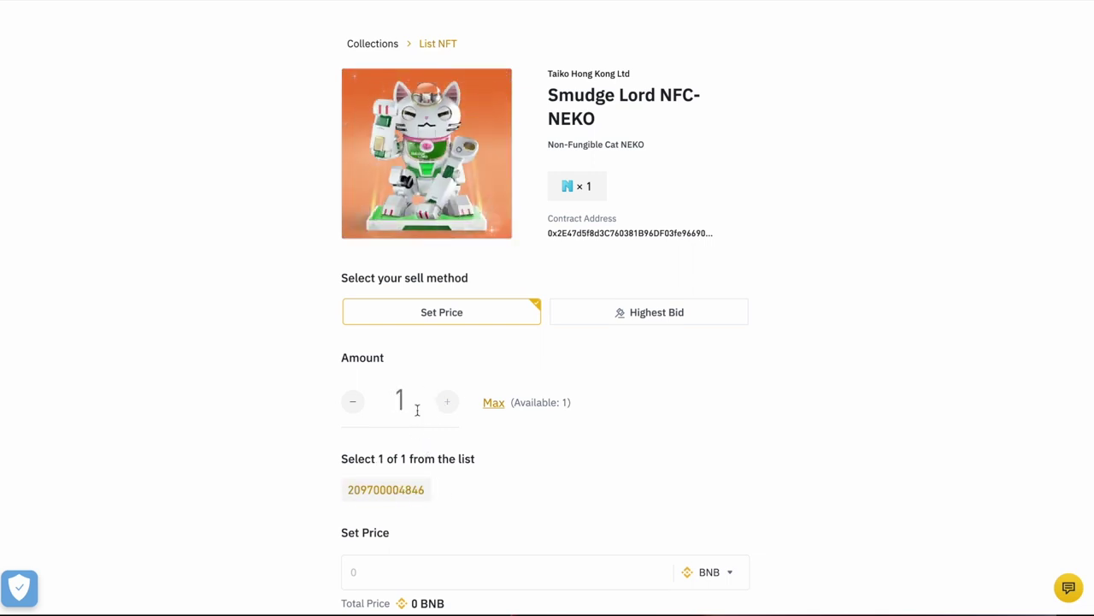
pyautogui.scroll(-3, 566, 450)
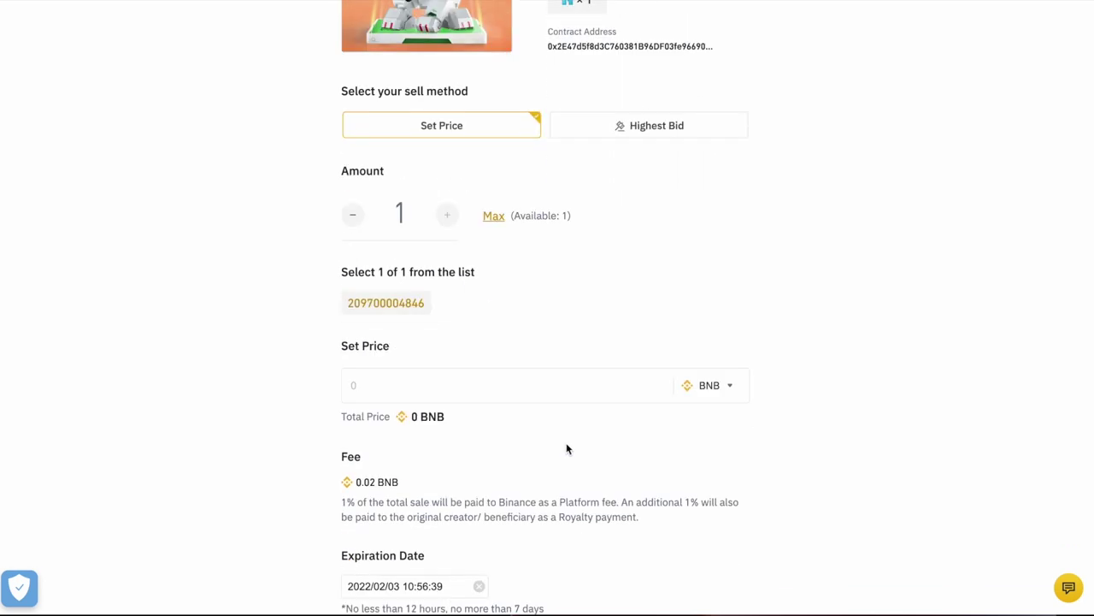
pyautogui.scroll(-1, 566, 449)
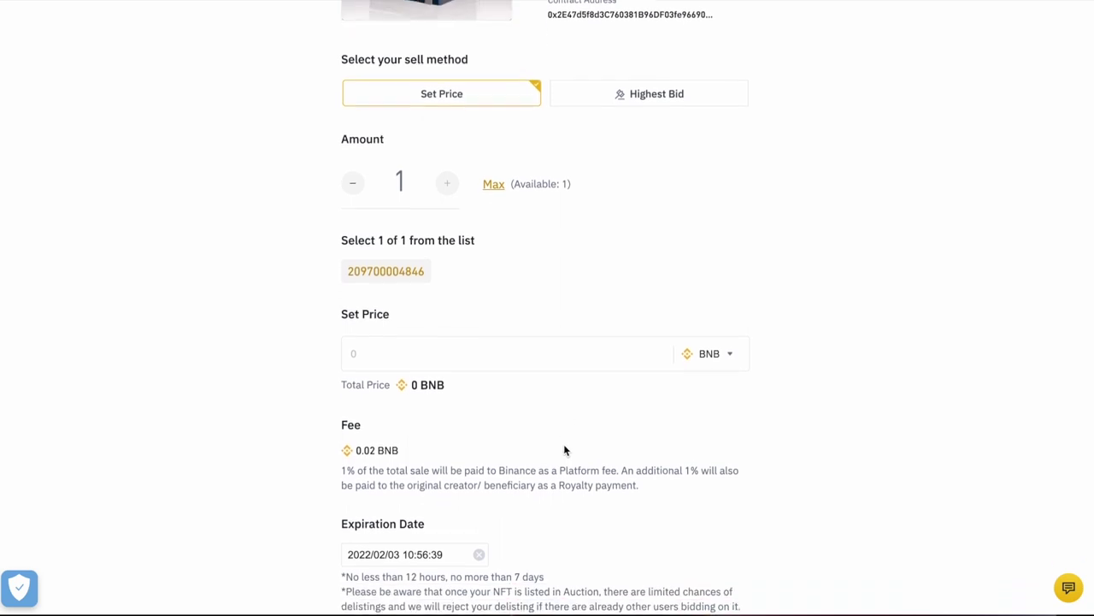
pyautogui.click(727, 350)
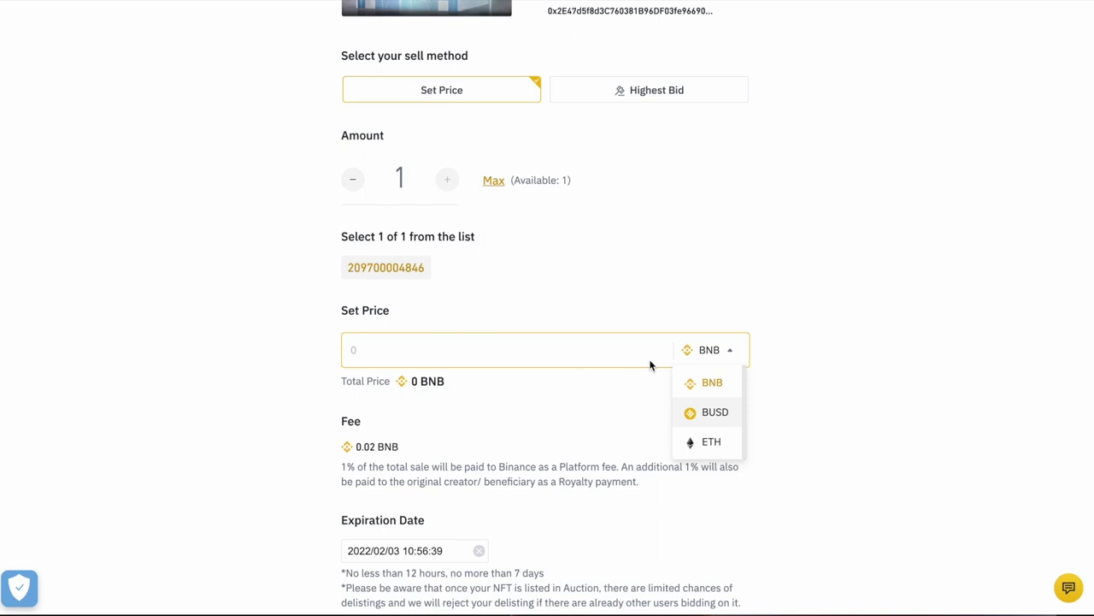
pyautogui.click(644, 266)
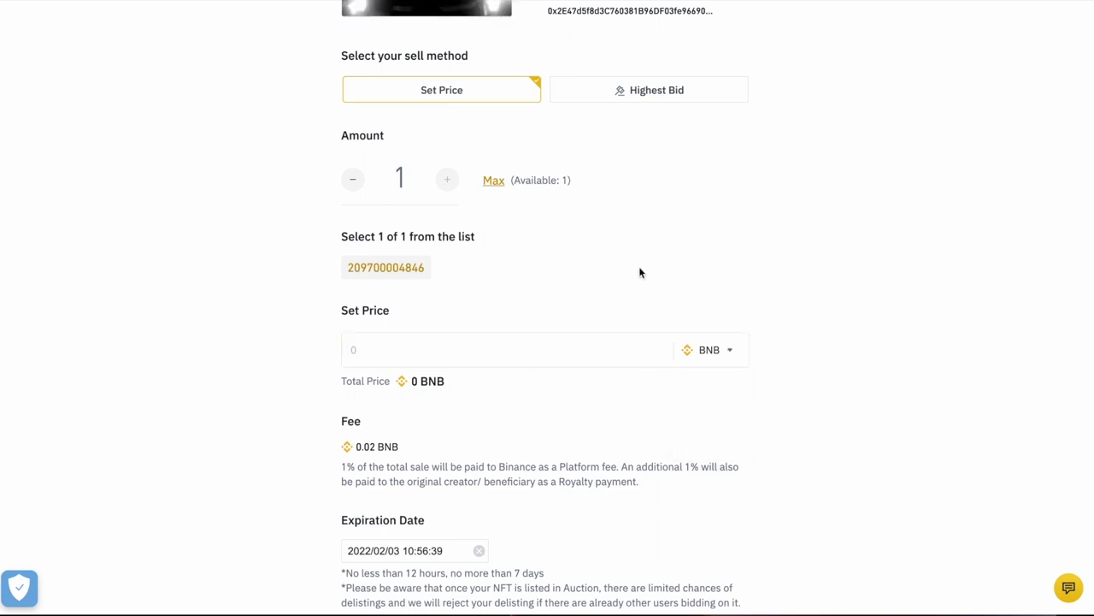
pyautogui.scroll(-4, 640, 274)
# Step: Copy the 'Smudge Lord NFC-NEKO' title and paste it into the NFT homepage search box
pyautogui.scroll(3, 645, 275)
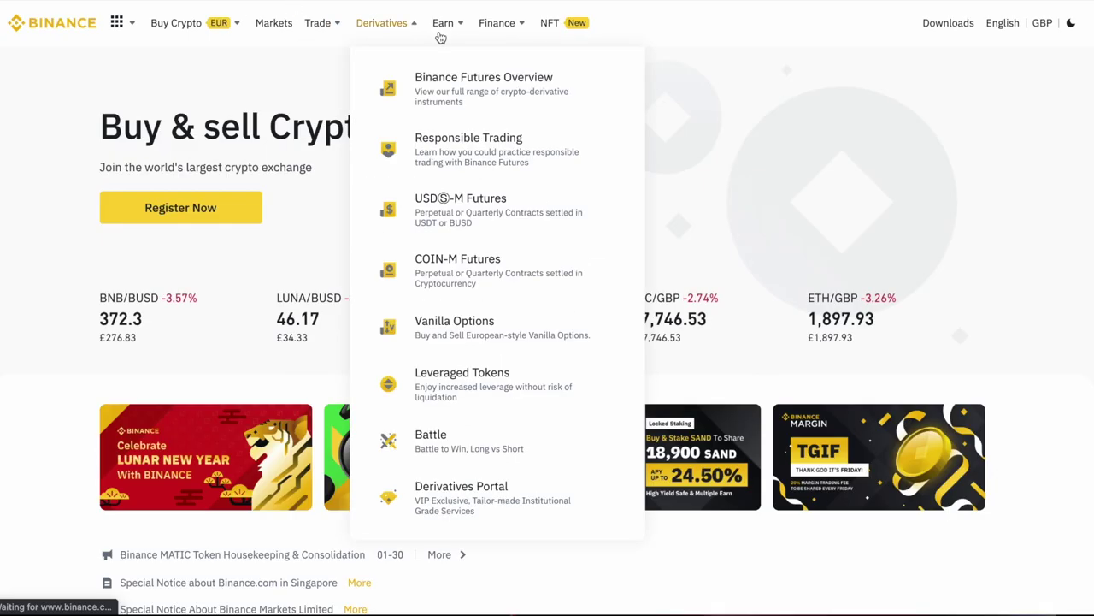
pyautogui.click(618, 22)
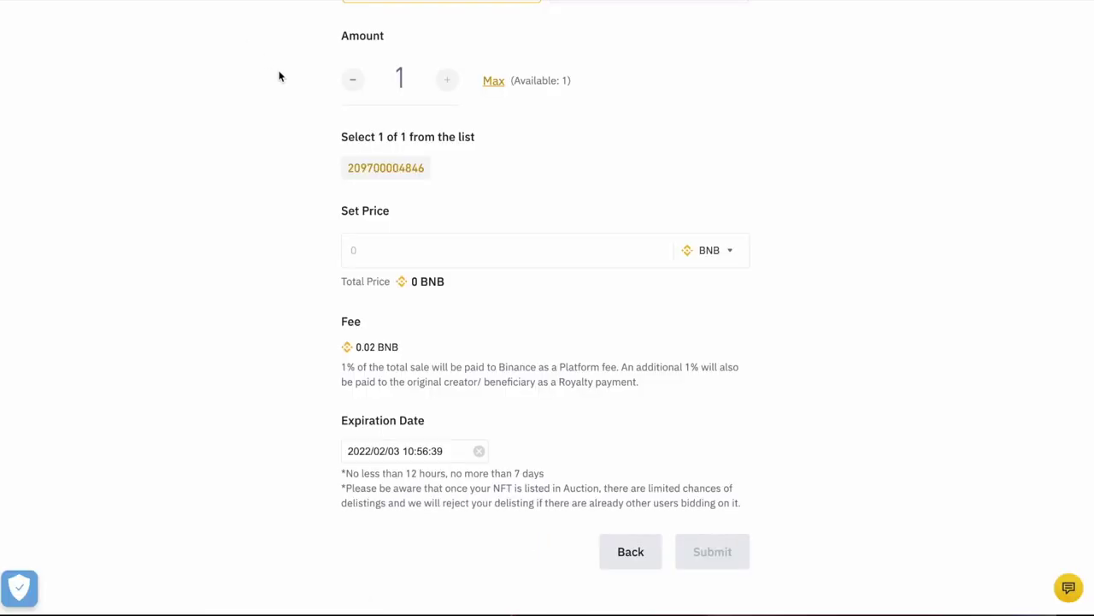
pyautogui.tripleClick(598, 154)
pyautogui.hotkey('ctrl', 'c')
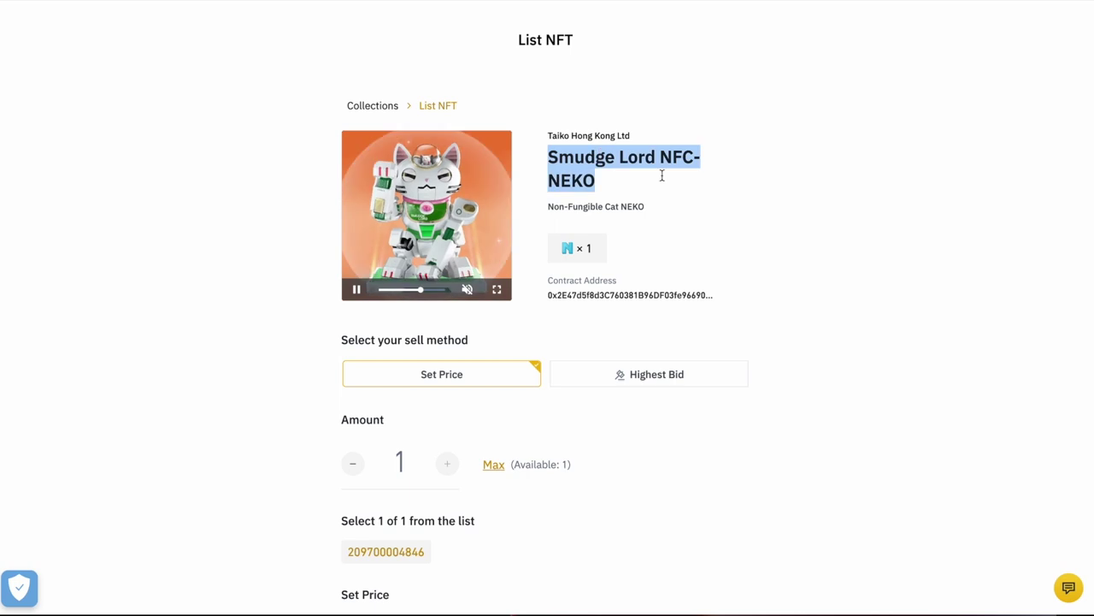
pyautogui.scroll(-5, 713, 214)
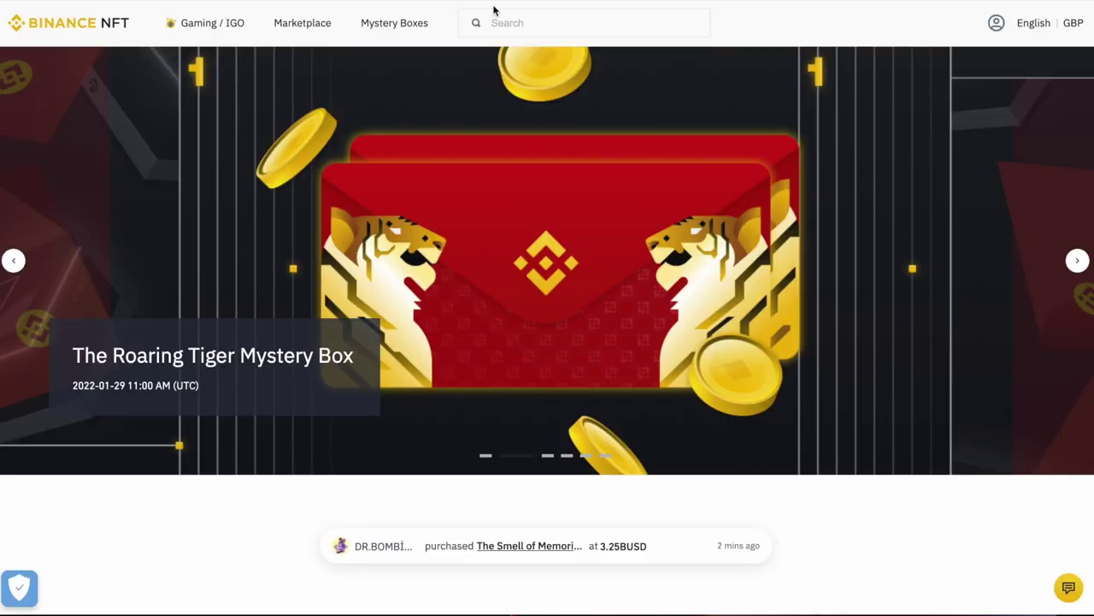
pyautogui.click(495, 20)
pyautogui.hotkey('ctrl', 'v')
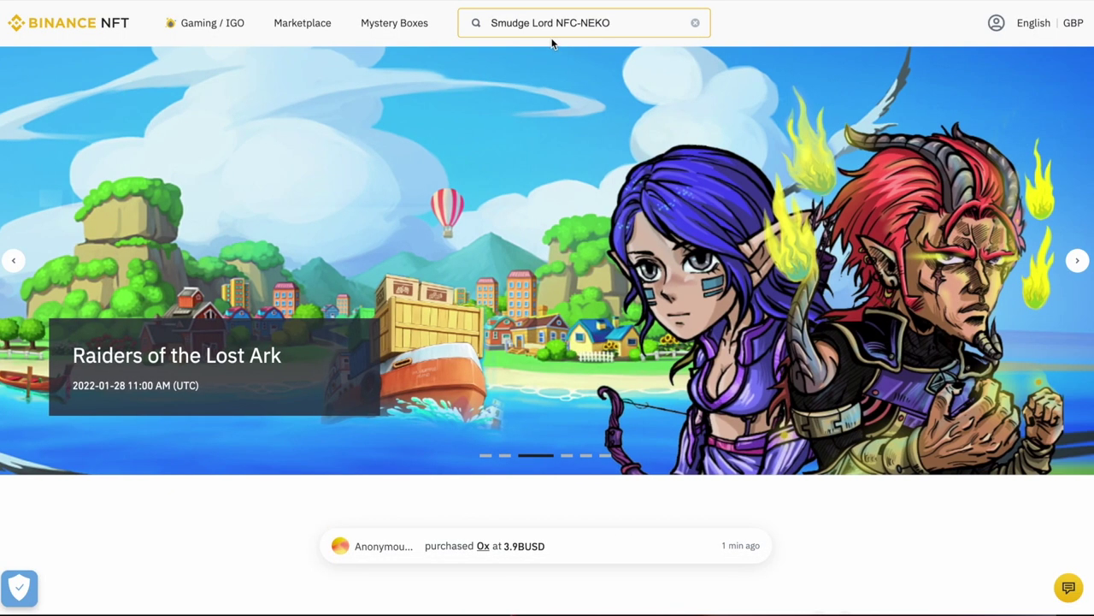
# Step: Search 'Smudge Lord NFC-NEKO' among Mystery Boxes, sorted by price low to high
pyautogui.press('Return')
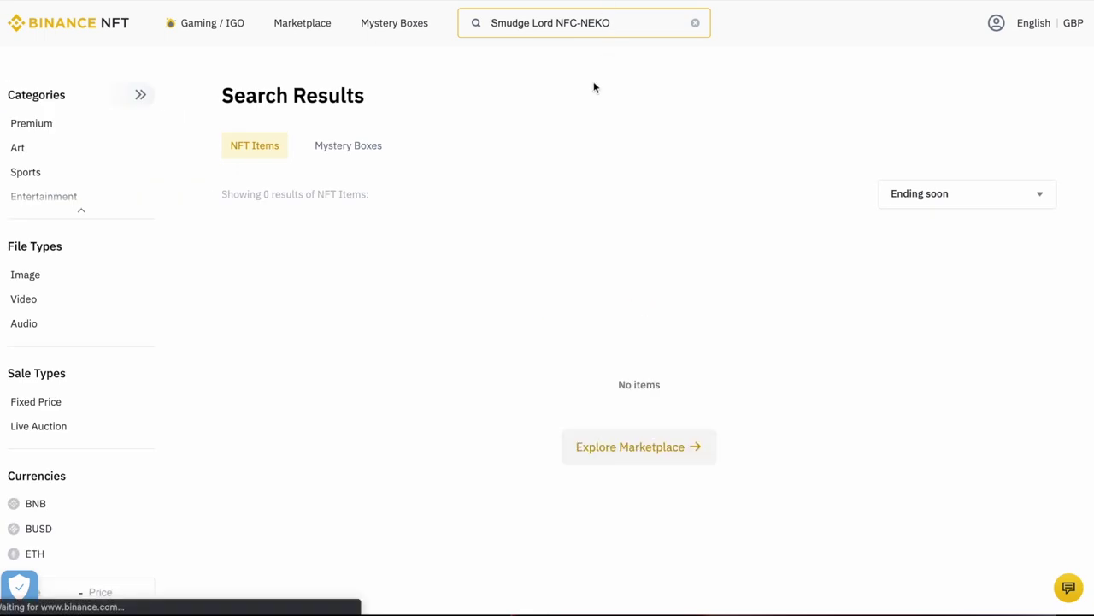
pyautogui.click(362, 147)
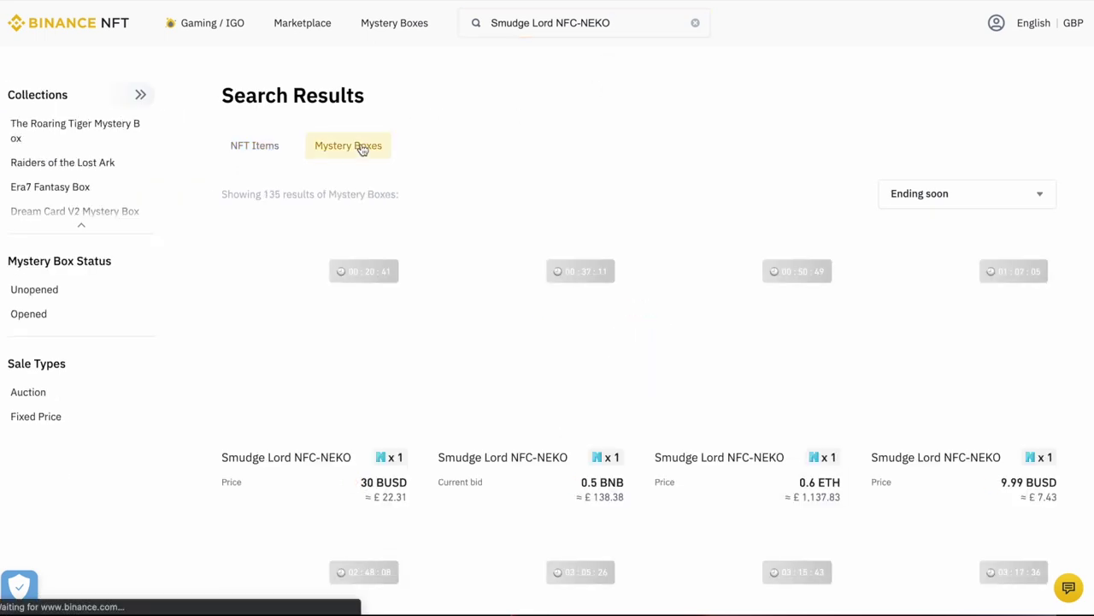
pyautogui.click(988, 200)
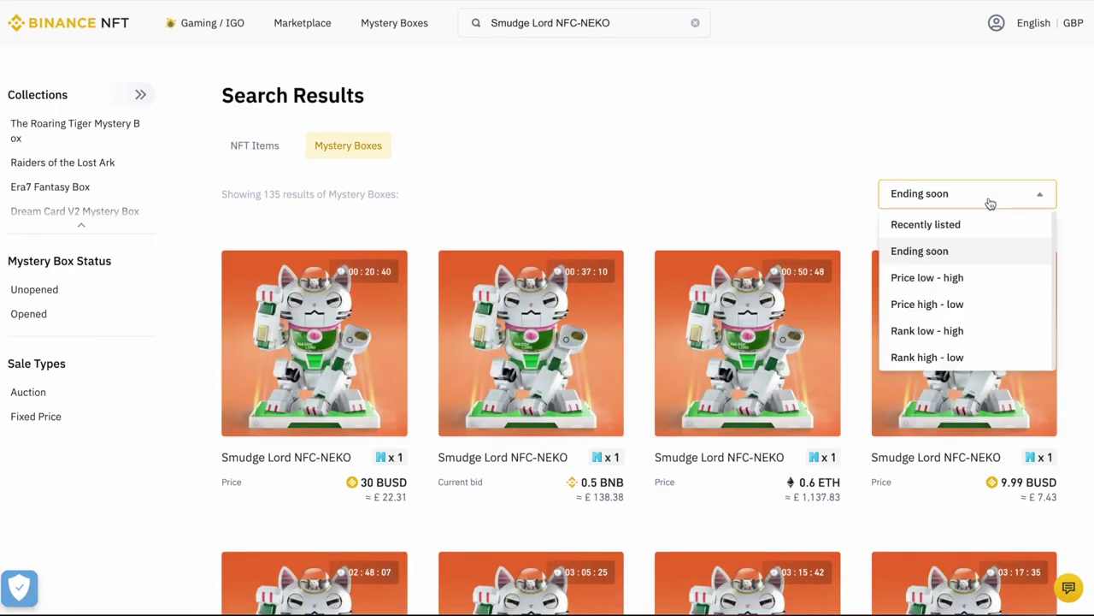
pyautogui.click(955, 278)
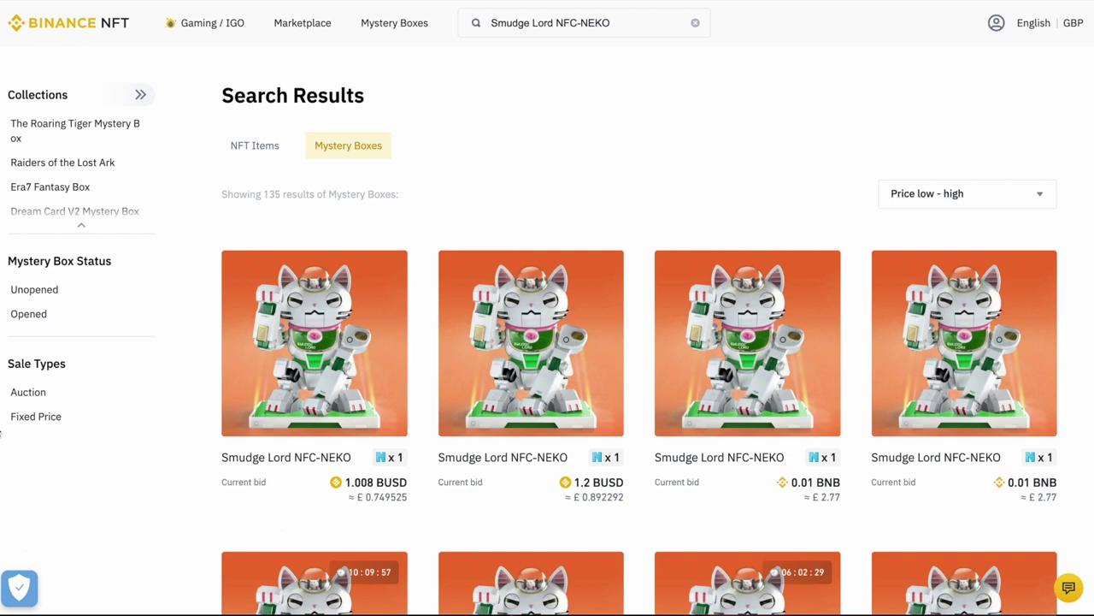
# Step: Filter to Fixed Price listings and copy the 0.04 BNB price from a comparable listing
pyautogui.click(12, 418)
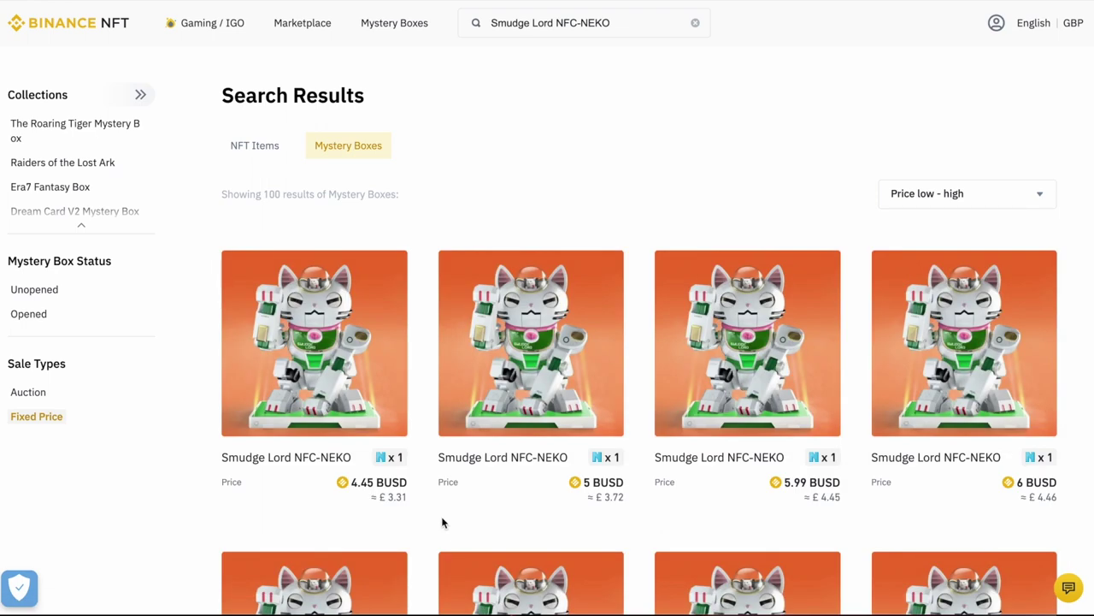
pyautogui.scroll(-3, 442, 522)
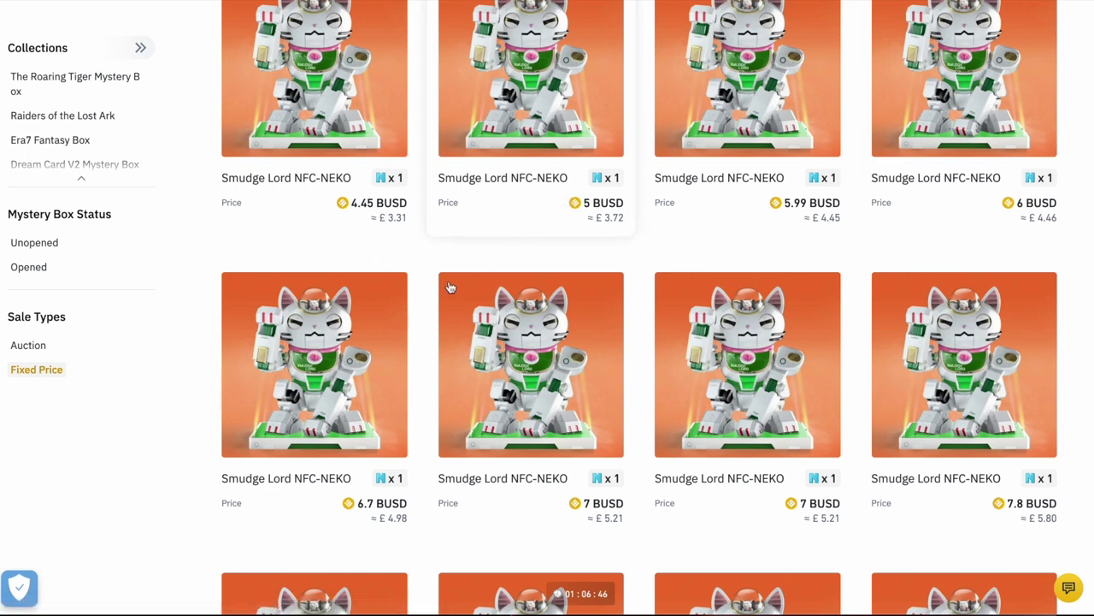
pyautogui.scroll(-3, 450, 287)
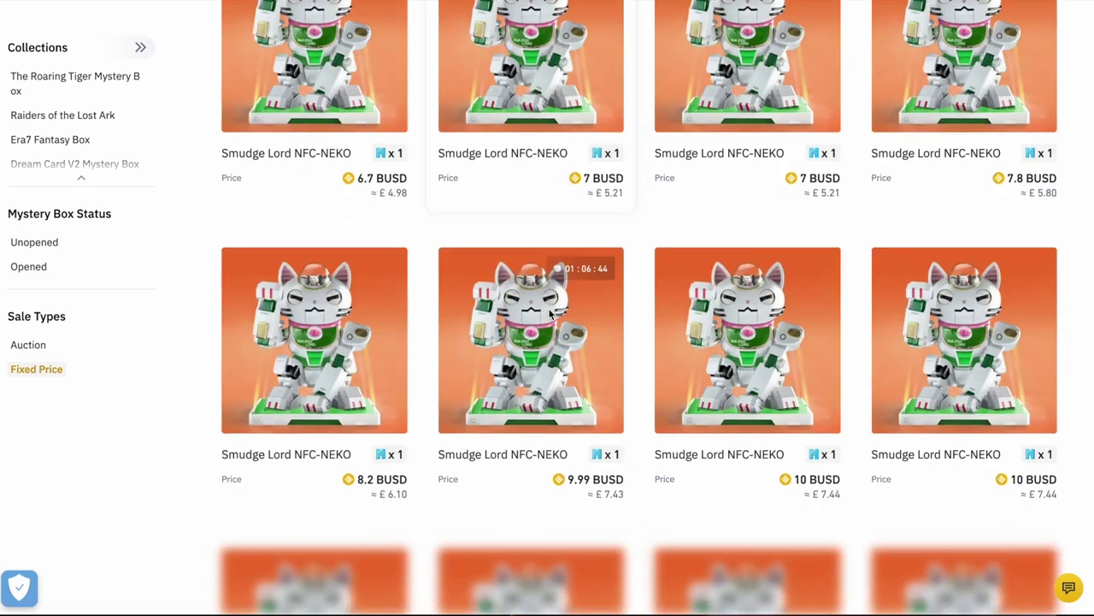
pyautogui.scroll(-4, 550, 315)
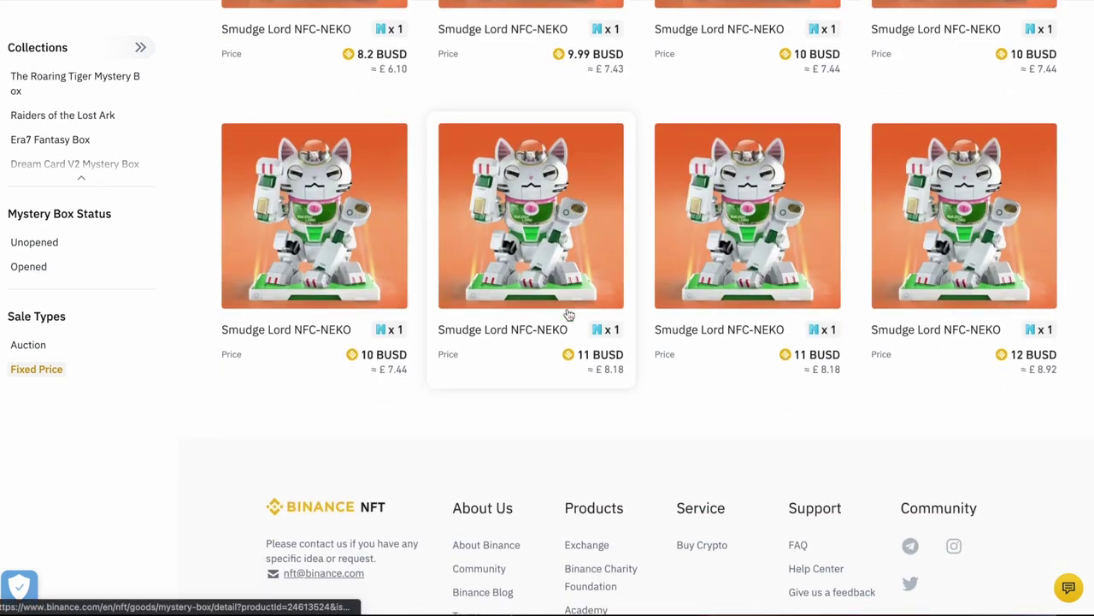
pyautogui.scroll(-1, 576, 310)
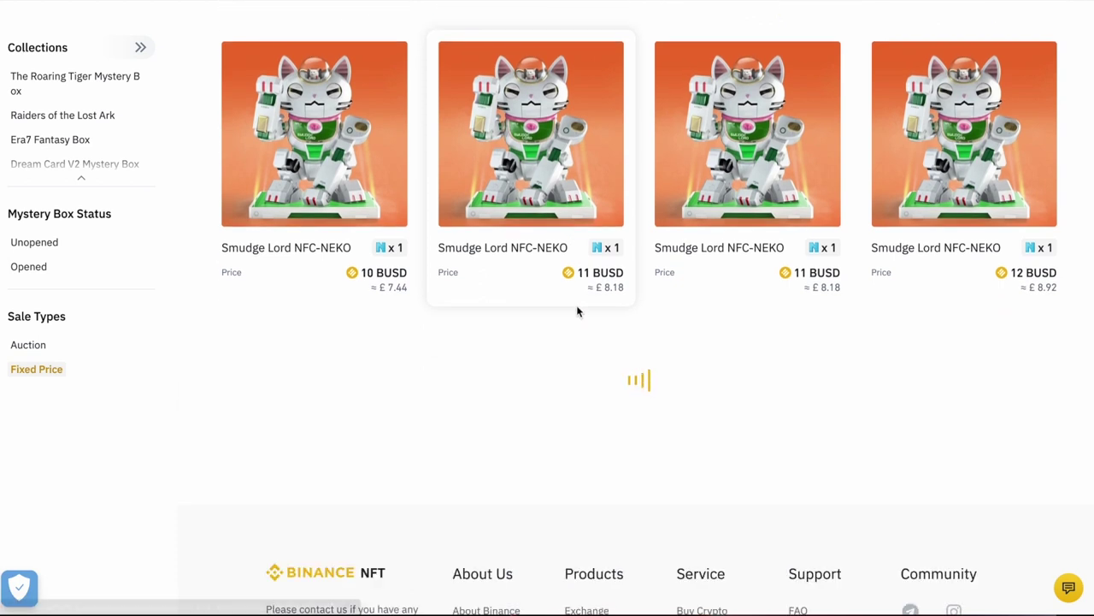
pyautogui.scroll(-3, 611, 369)
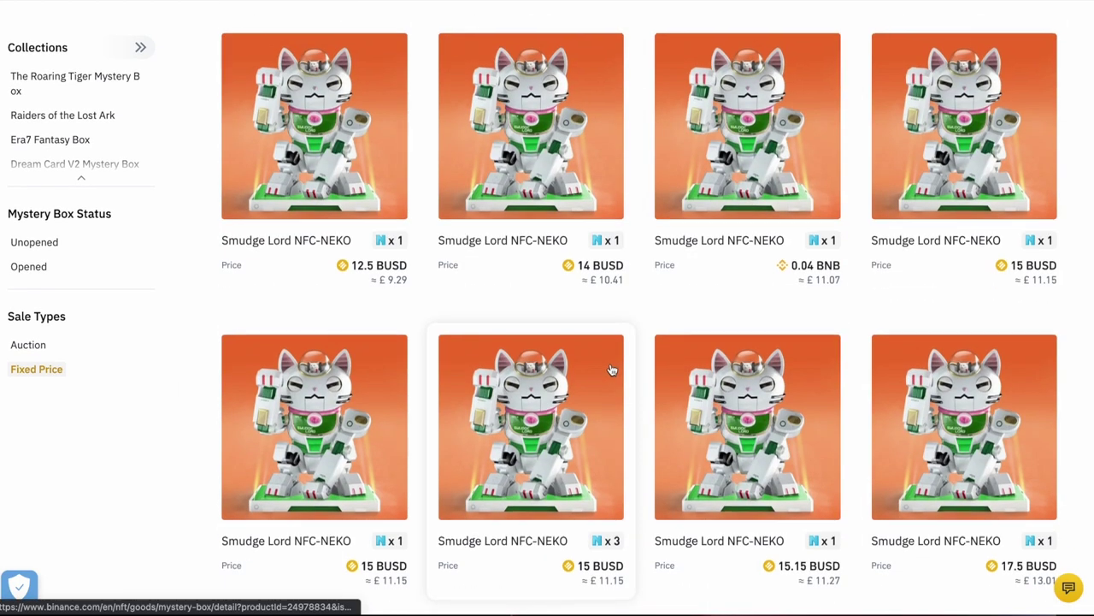
pyautogui.scroll(-1, 612, 370)
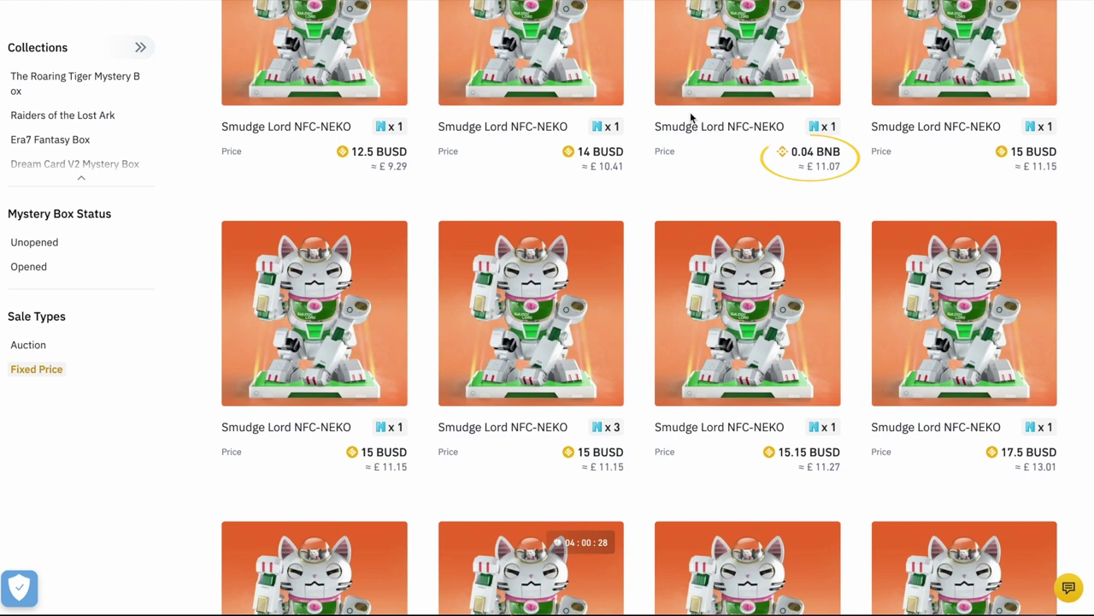
pyautogui.doubleClick(804, 151)
pyautogui.hotkey('ctrl', 'c')
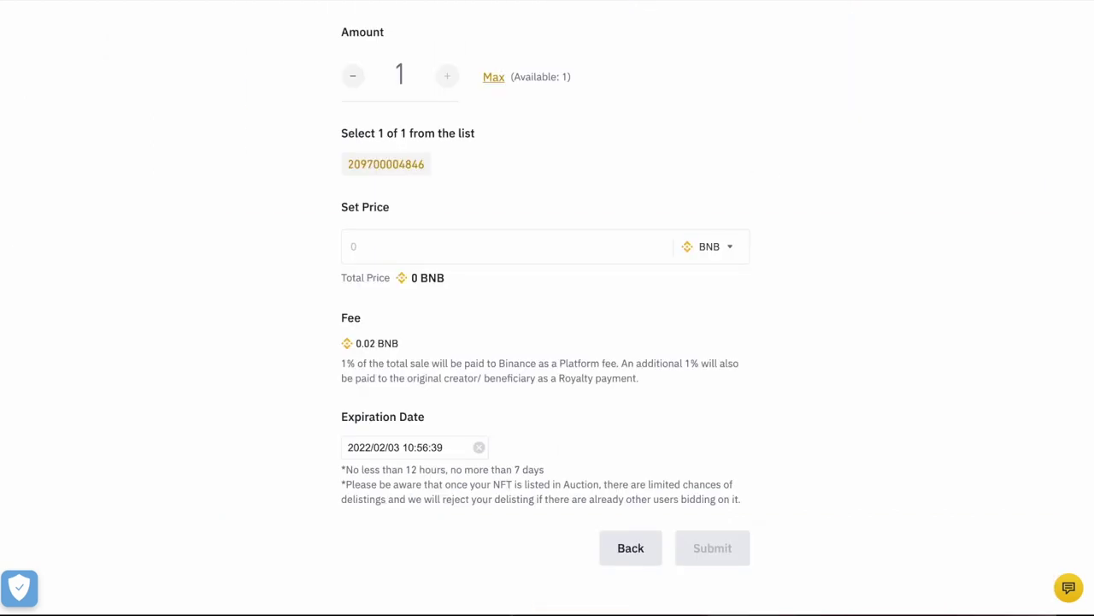
# Step: Enter 0.04 BNB as the asking price, bringing the fee to 0.0008 BNB
pyautogui.click(524, 246)
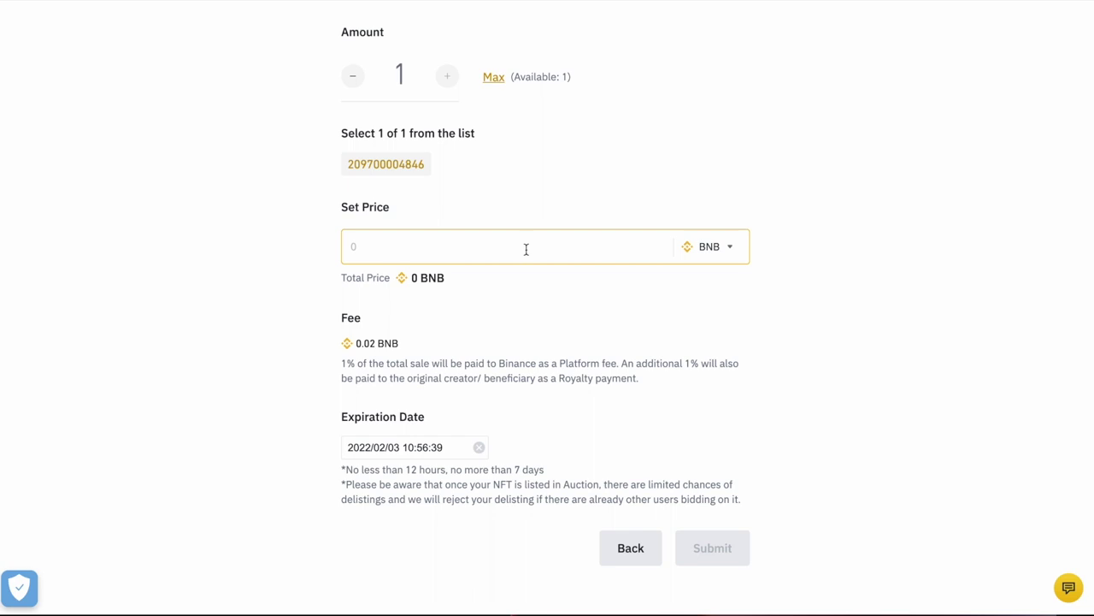
pyautogui.click(461, 239)
pyautogui.hotkey('ctrl', 'v')
pyautogui.click(468, 284)
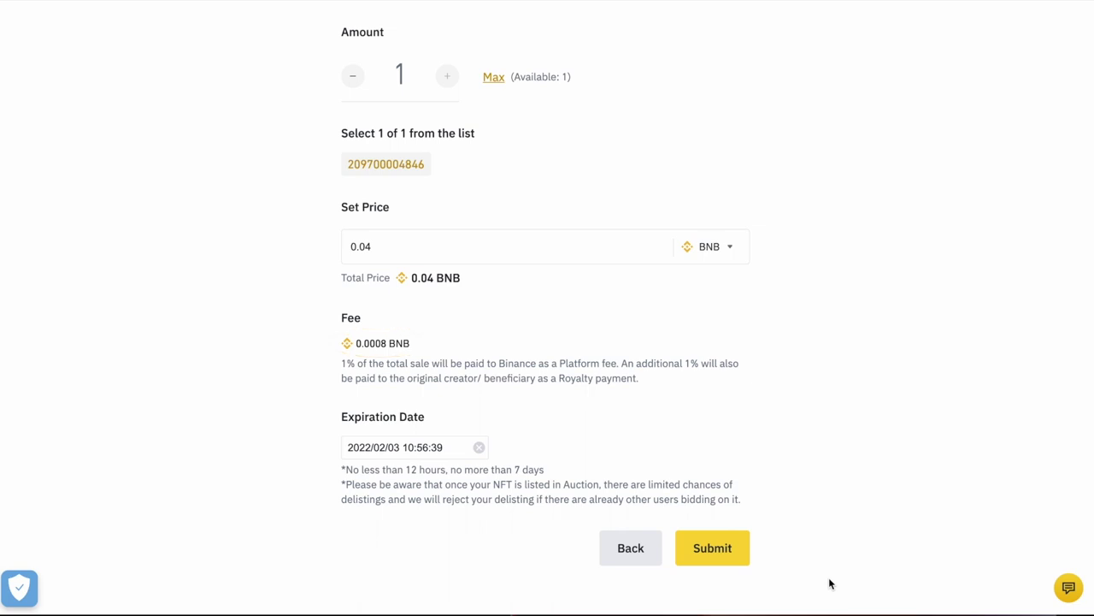
pyautogui.click(430, 448)
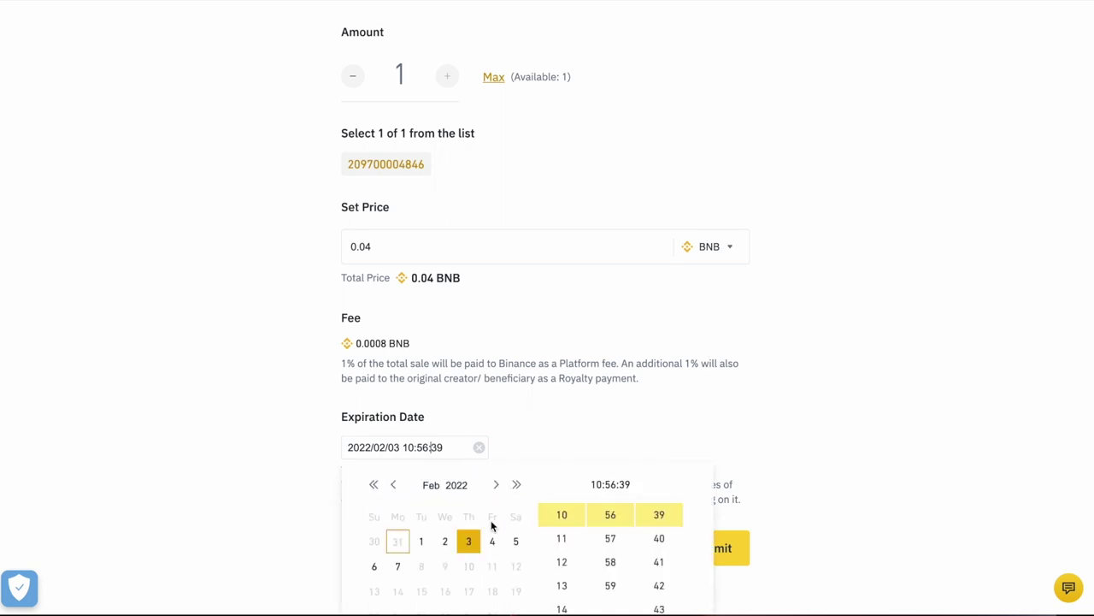
pyautogui.click(398, 567)
pyautogui.click(584, 442)
pyautogui.scroll(-1, 632, 471)
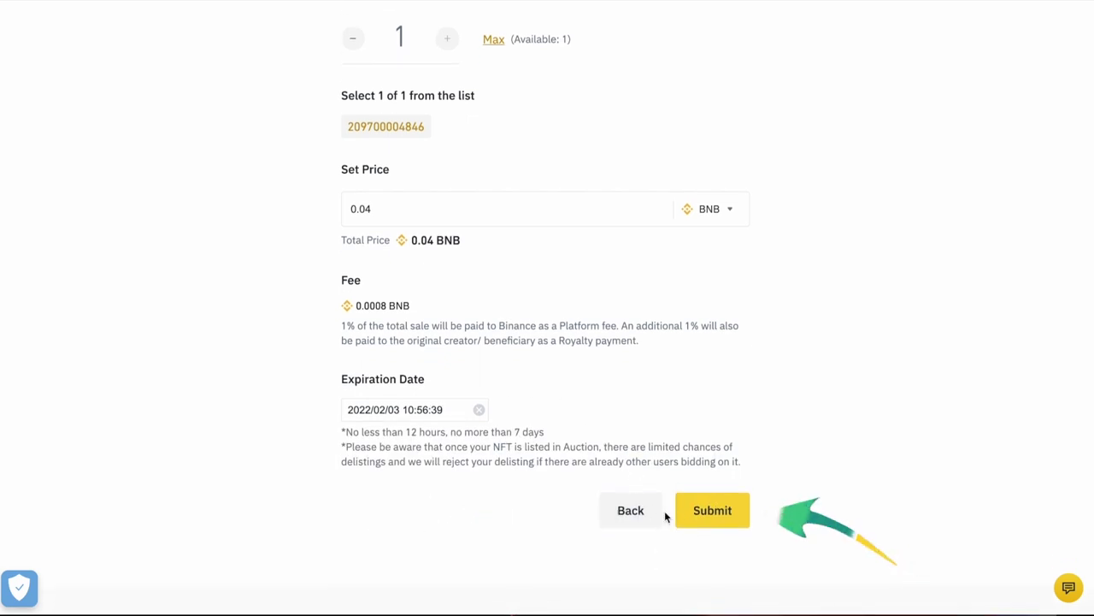
pyautogui.click(699, 516)
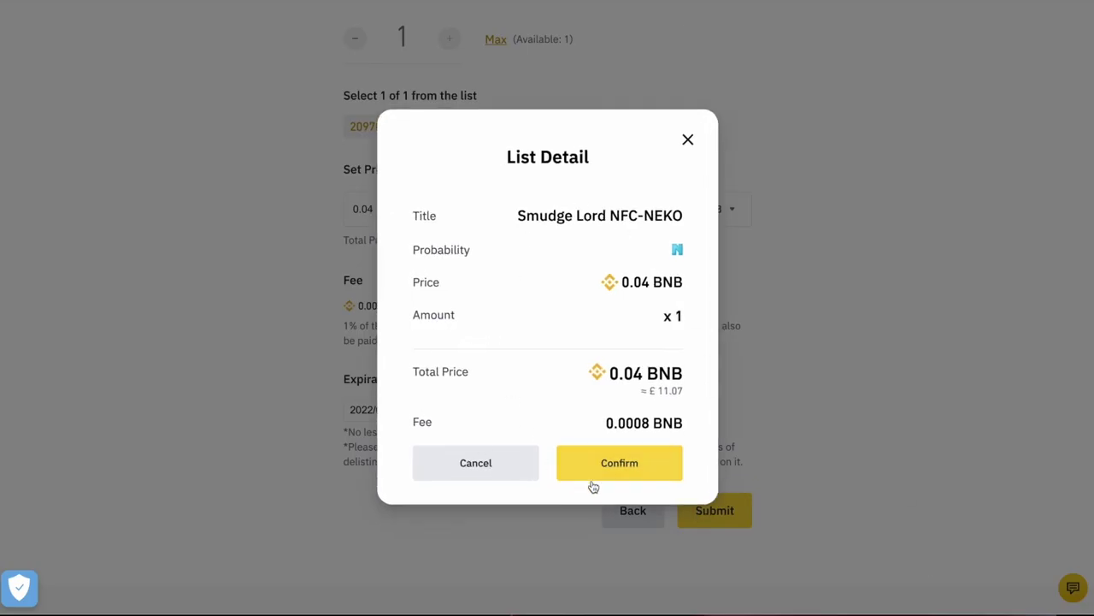
# Step: Confirm the List Detail dialog for the 0.04 BNB Smudge Lord NFC-NEKO listing
pyautogui.click(620, 463)
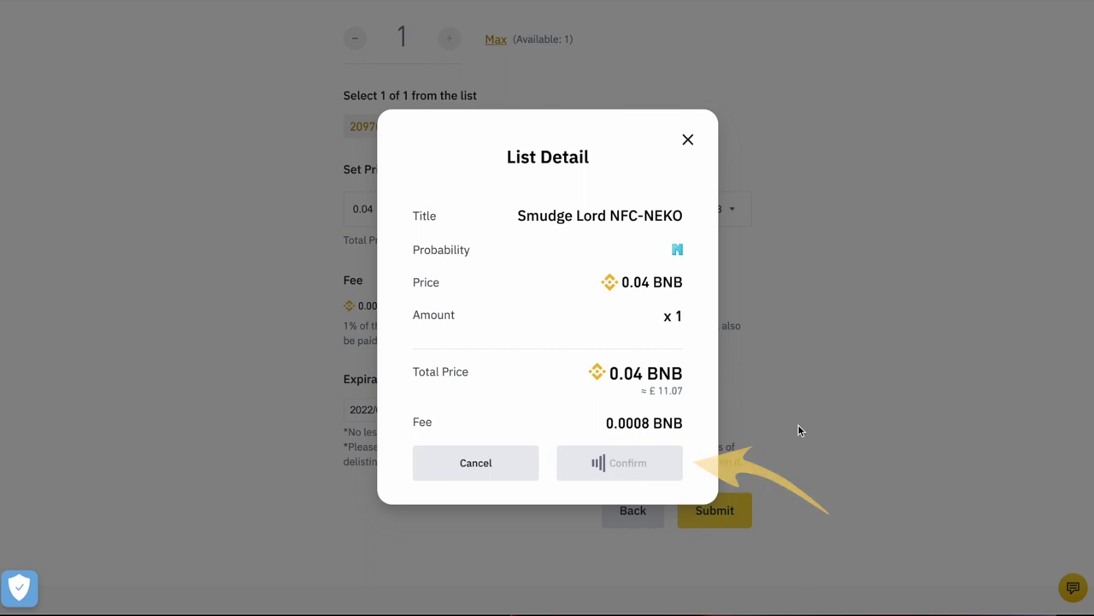